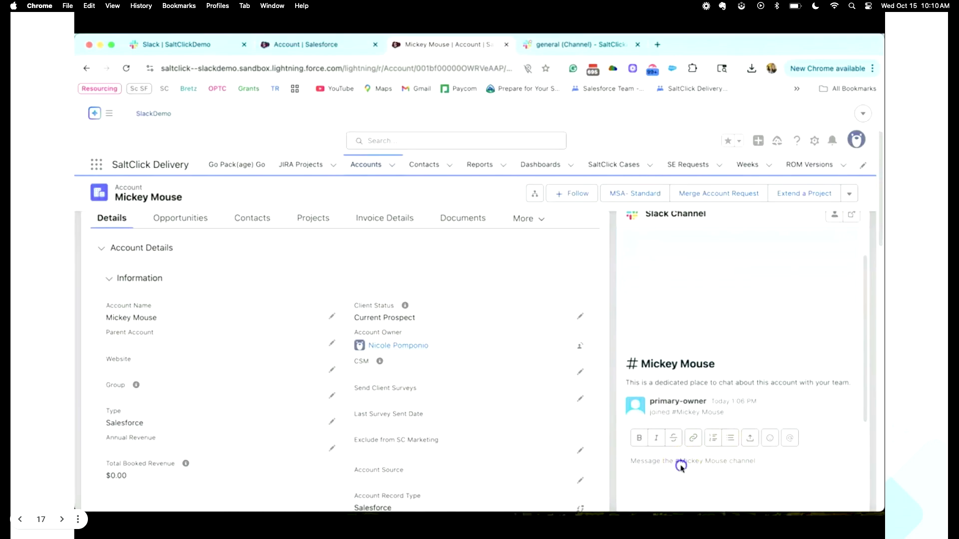
Step: Post 'Hello Channel!' with a smiley to the Mickey Mouse Slack channel from Salesforce
{"action": "type", "text": "H"}
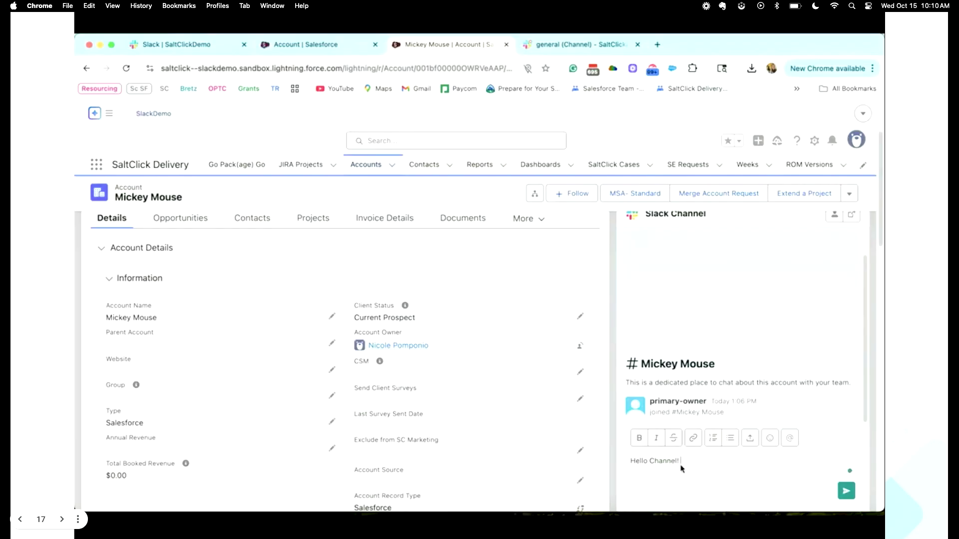
{"action": "type", "text": "ello Channel!"}
{"action": "left_click", "coordinate": [769, 438]}
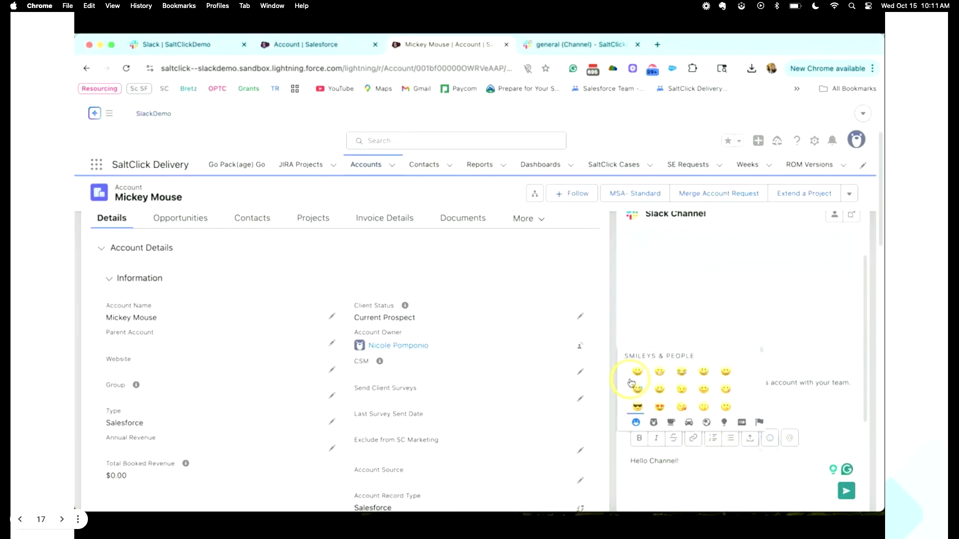
{"action": "left_click", "coordinate": [629, 373]}
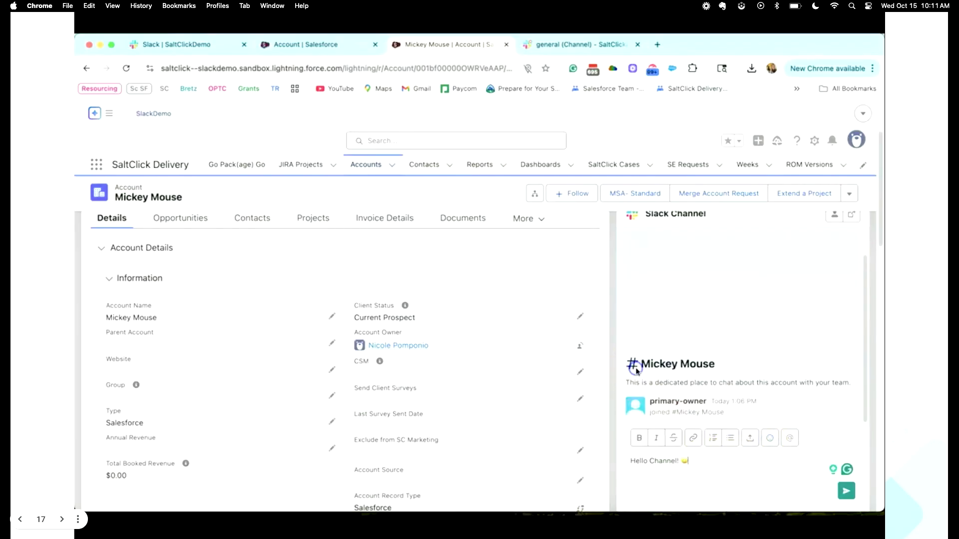
{"action": "left_click", "coordinate": [835, 493]}
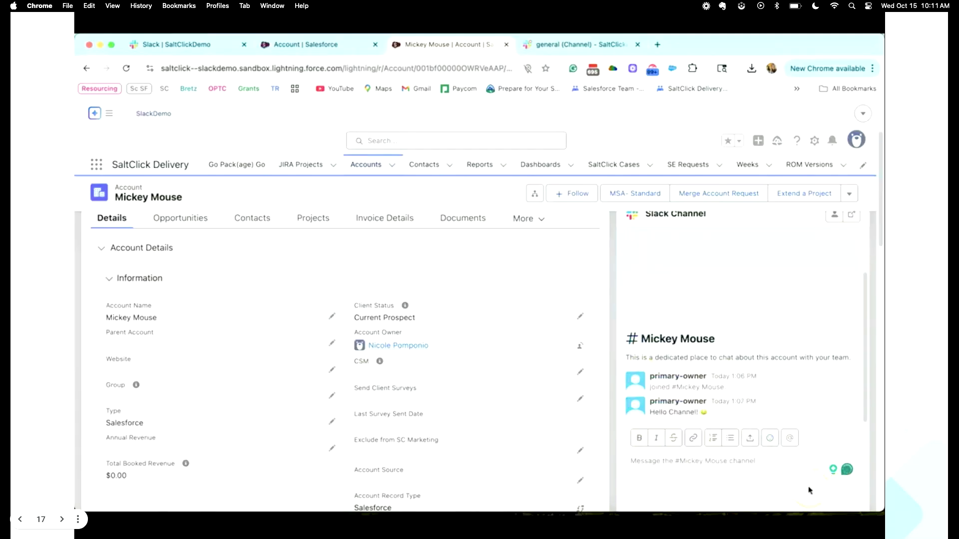
Step: Scroll up to check the posted greeting, then switch to the Slack browser tab
{"action": "scroll", "coordinate": [757, 242], "scroll_direction": "up", "scroll_amount": 1}
{"action": "scroll", "coordinate": [759, 235], "scroll_direction": "up", "scroll_amount": 2}
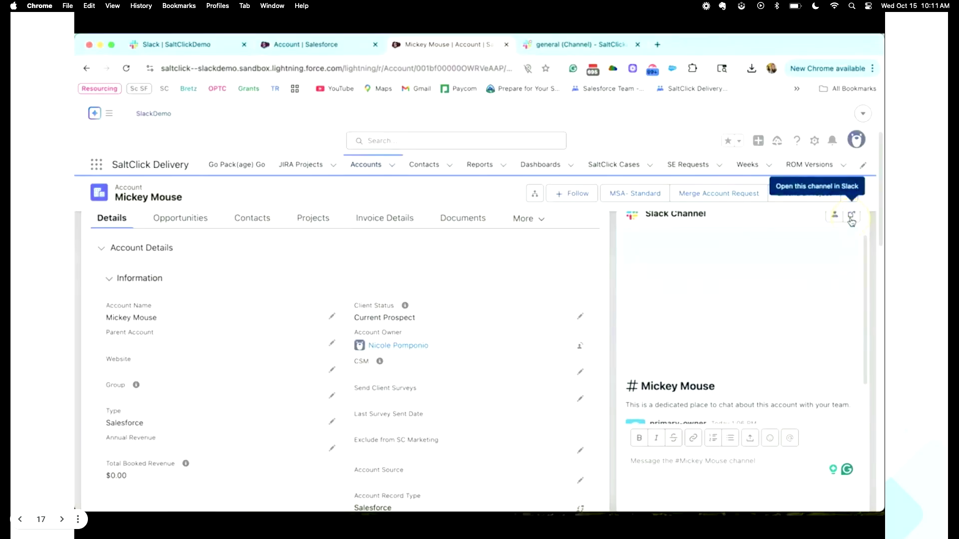
{"action": "left_click", "coordinate": [609, 50]}
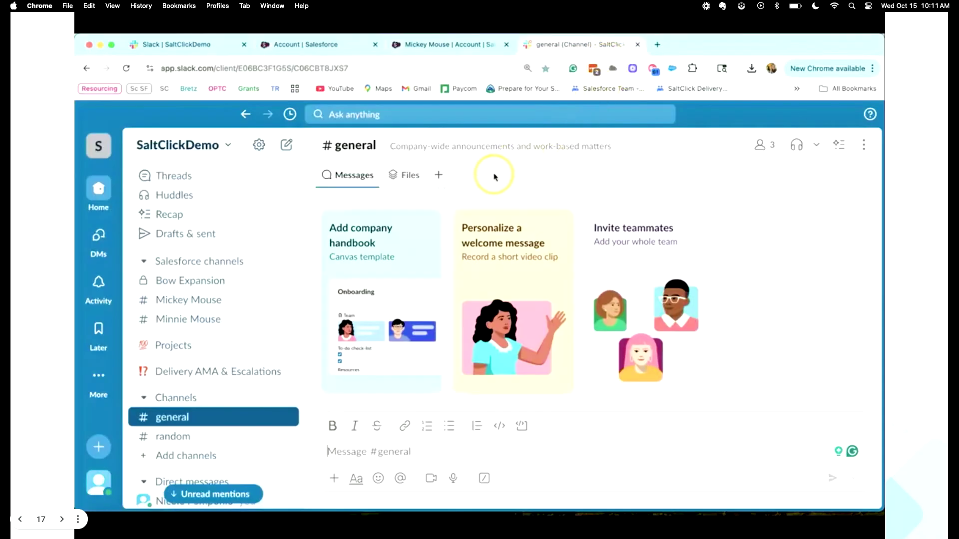
Step: Open #Mickey Mouse and browse its Salesforce account details, down to Log a Call and related lists
{"action": "left_click", "coordinate": [230, 304]}
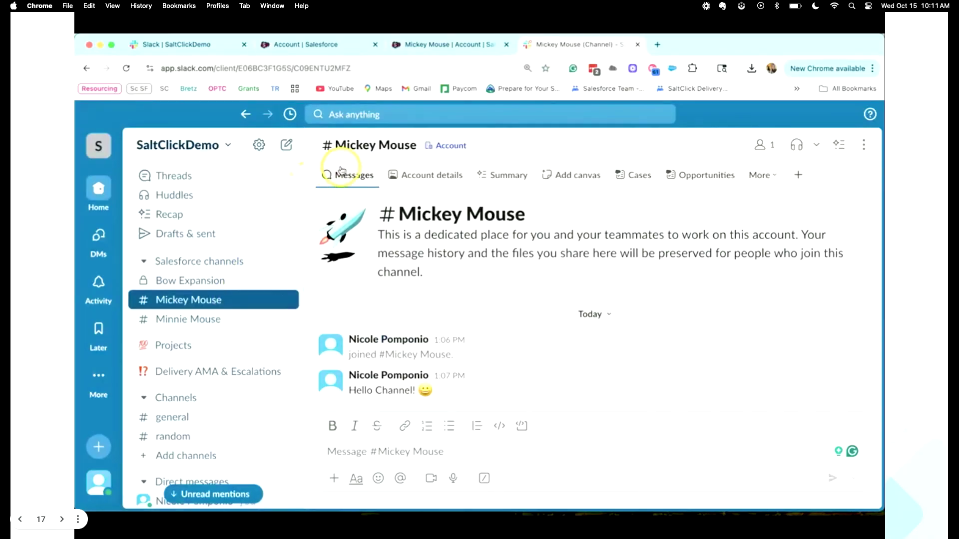
{"action": "left_click", "coordinate": [422, 175]}
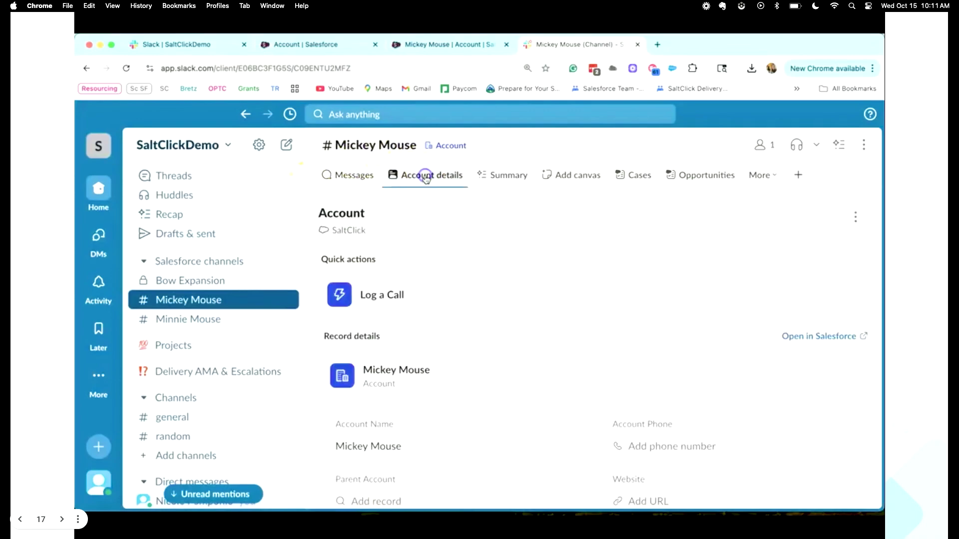
{"action": "left_click", "coordinate": [512, 244]}
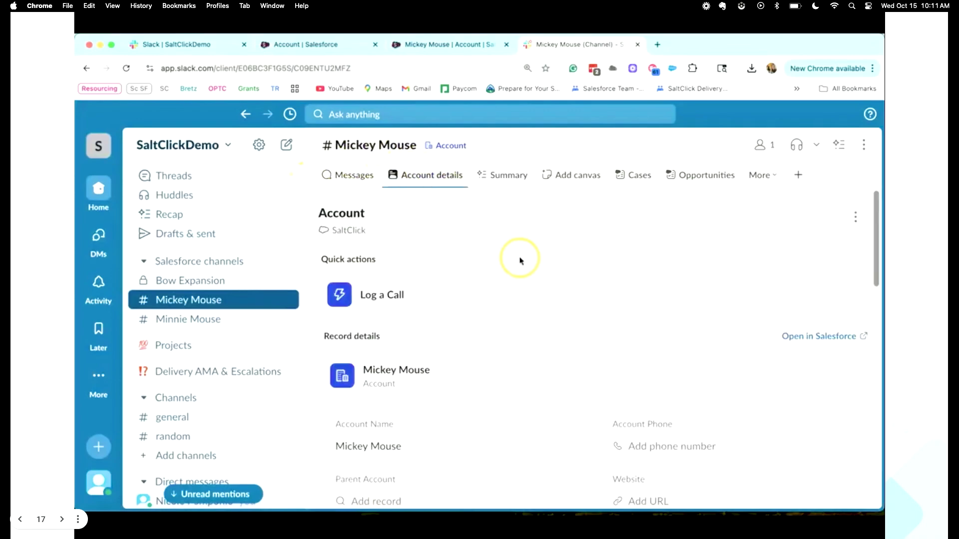
{"action": "scroll", "coordinate": [534, 294], "scroll_direction": "down", "scroll_amount": 3}
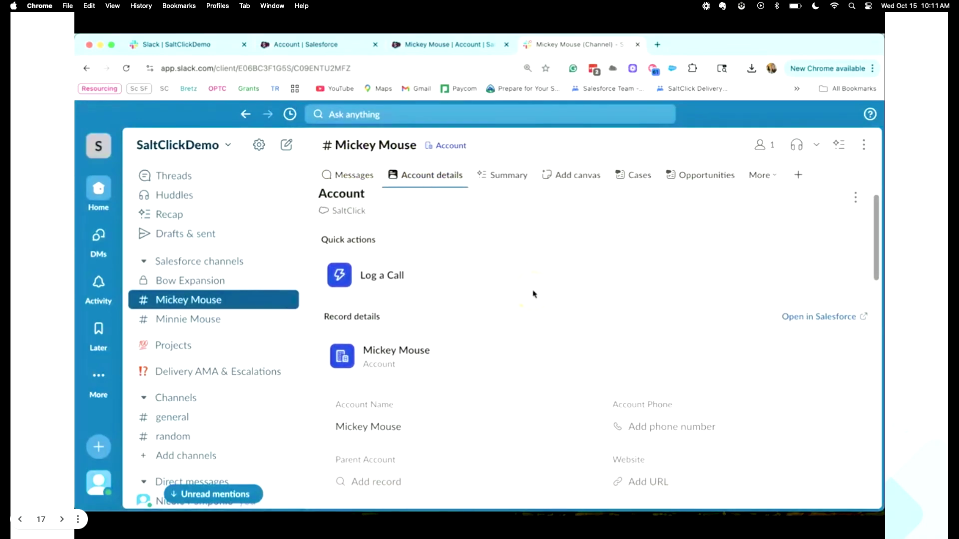
{"action": "scroll", "coordinate": [530, 331], "scroll_direction": "down", "scroll_amount": 6}
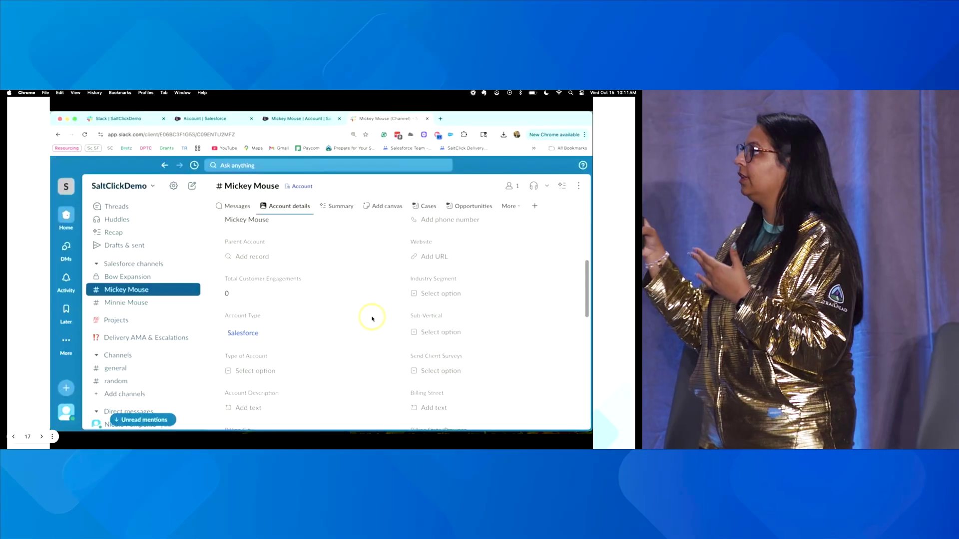
{"action": "scroll", "coordinate": [373, 320], "scroll_direction": "down", "scroll_amount": 2}
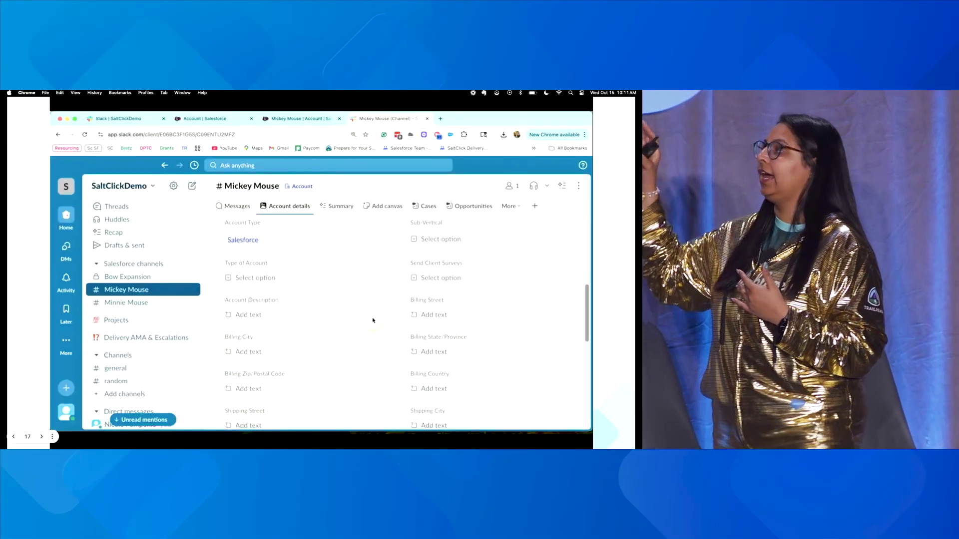
{"action": "scroll", "coordinate": [375, 322], "scroll_direction": "down", "scroll_amount": 8}
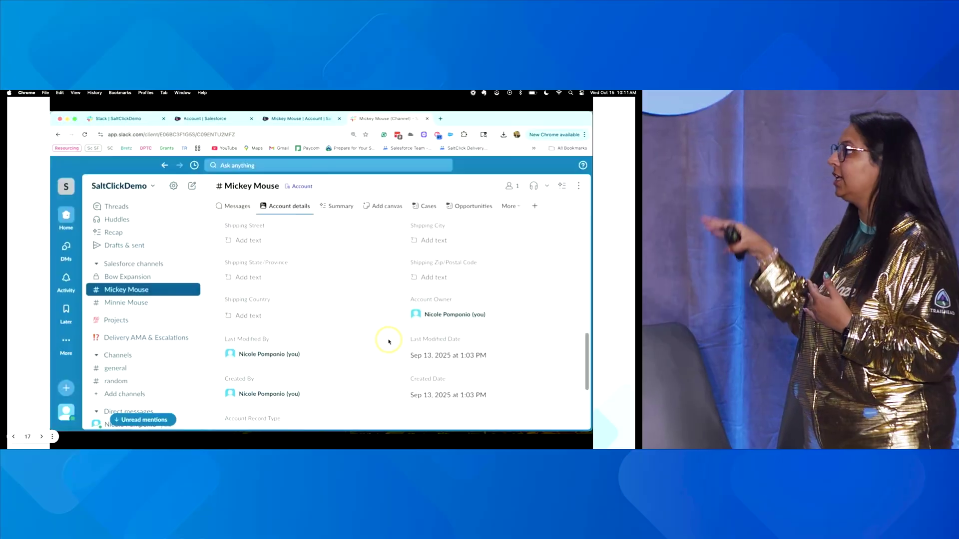
{"action": "scroll", "coordinate": [389, 342], "scroll_direction": "down", "scroll_amount": 1}
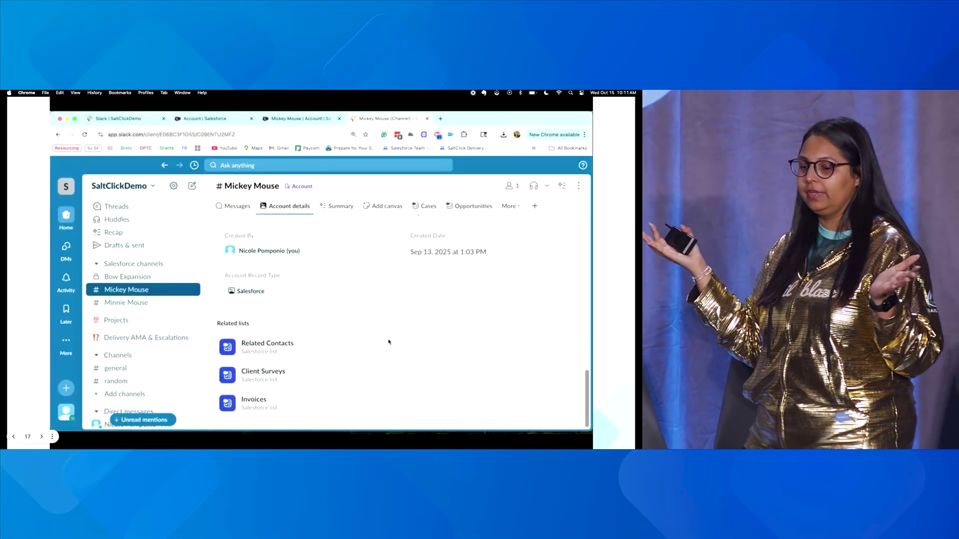
{"action": "left_click", "coordinate": [576, 383]}
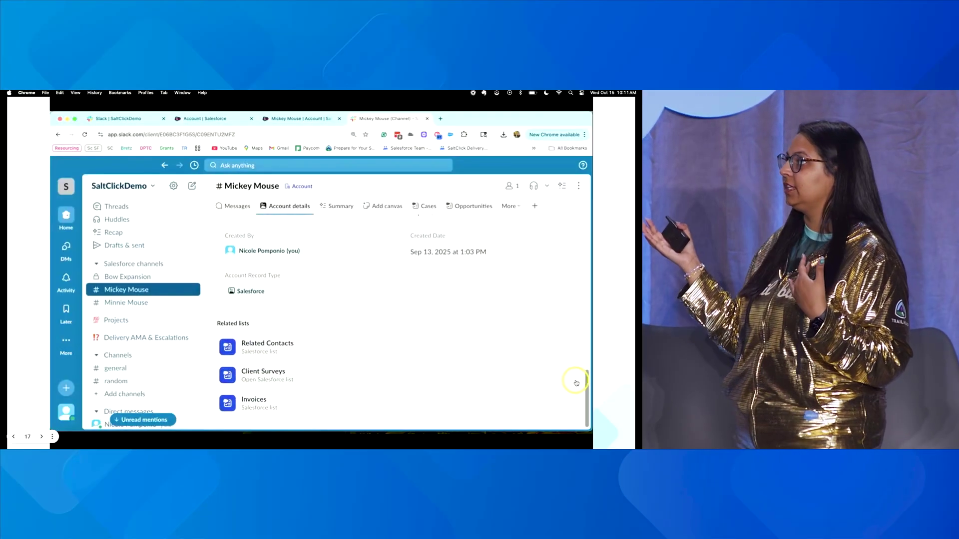
{"action": "left_click_drag", "start_coordinate": [587, 389], "coordinate": [555, 232]}
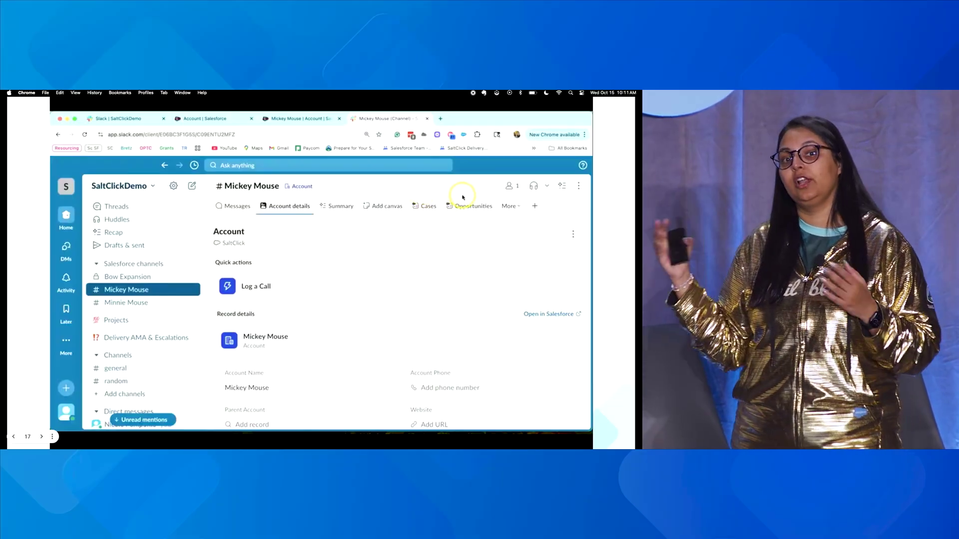
Step: Add a Related Contacts Salesforce list tab listing Donald Duck and Minnie Mouse
{"action": "left_click", "coordinate": [507, 207]}
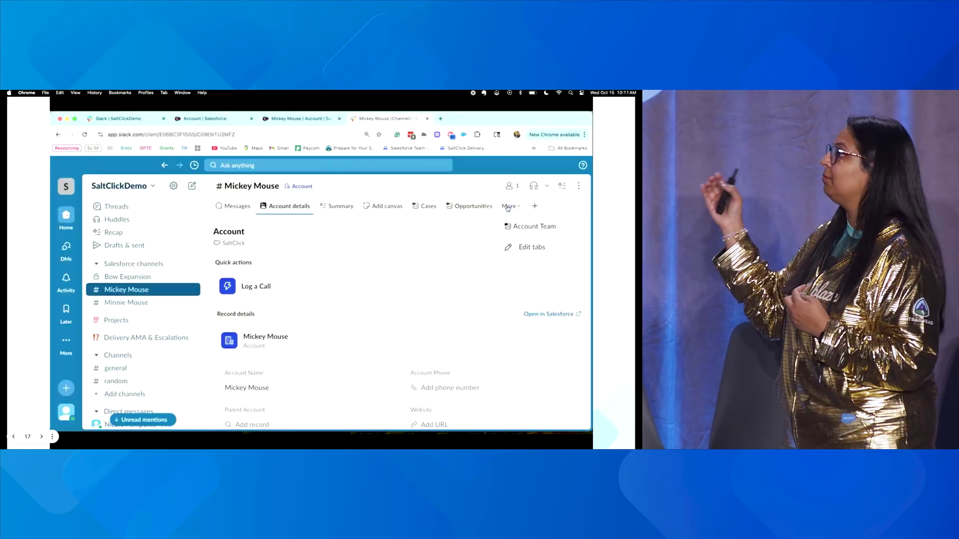
{"action": "left_click", "coordinate": [538, 206]}
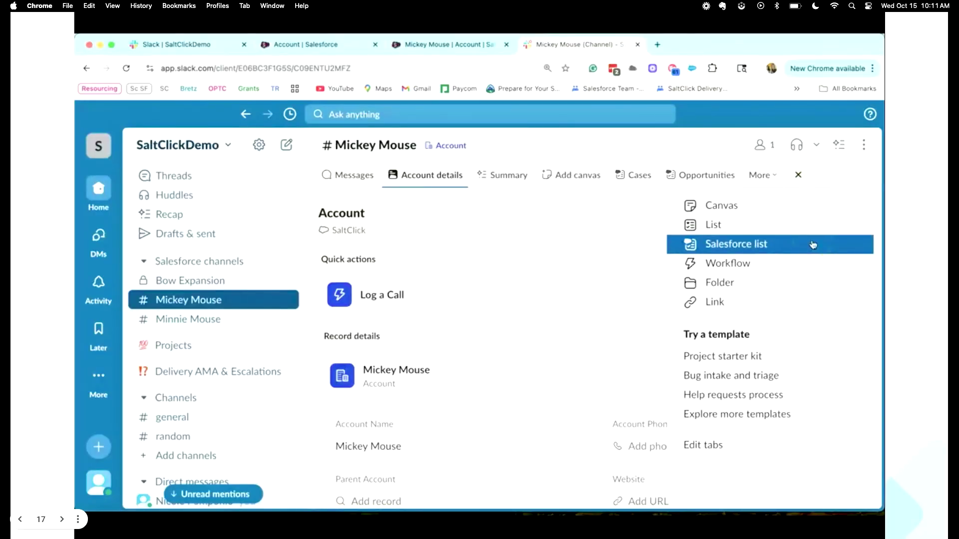
{"action": "left_click", "coordinate": [813, 244]}
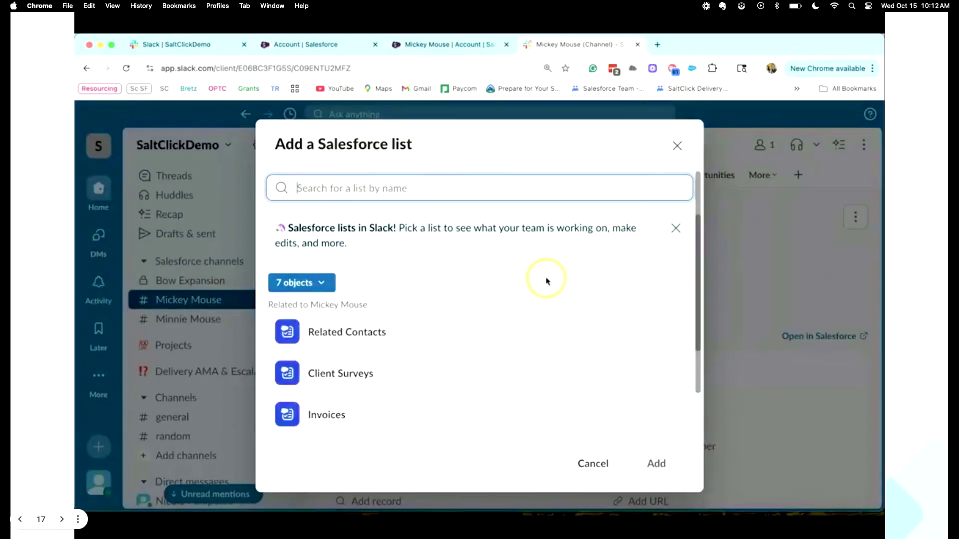
{"action": "scroll", "coordinate": [547, 281], "scroll_direction": "down", "scroll_amount": 5}
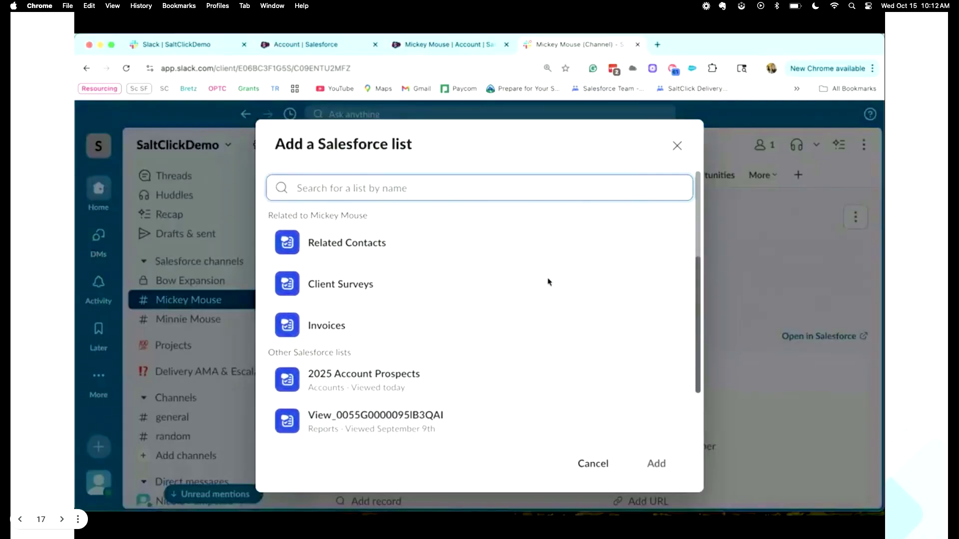
{"action": "left_click", "coordinate": [535, 260]}
{"action": "left_click", "coordinate": [654, 464]}
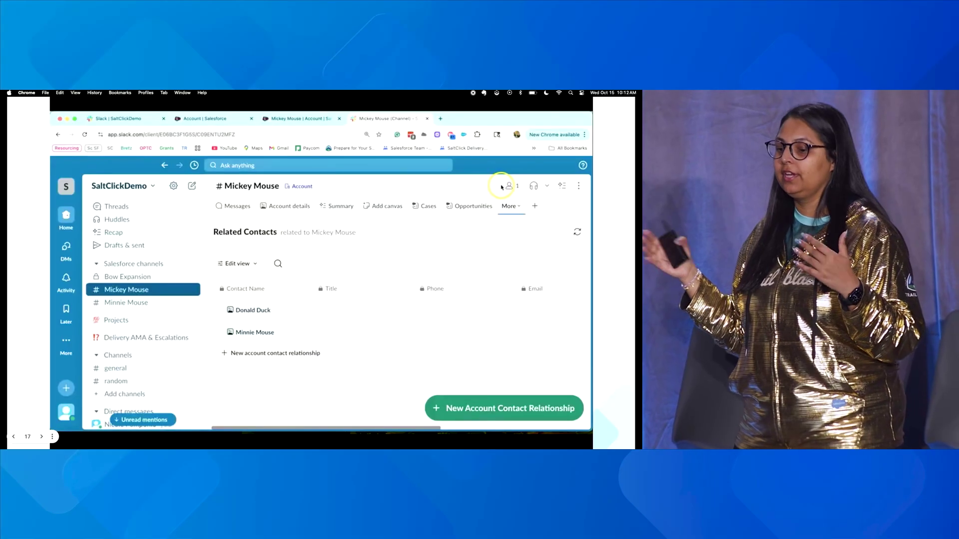
Step: Glance at the channel's members, then show the opportunities related to Mickey Mouse
{"action": "left_click", "coordinate": [760, 145]}
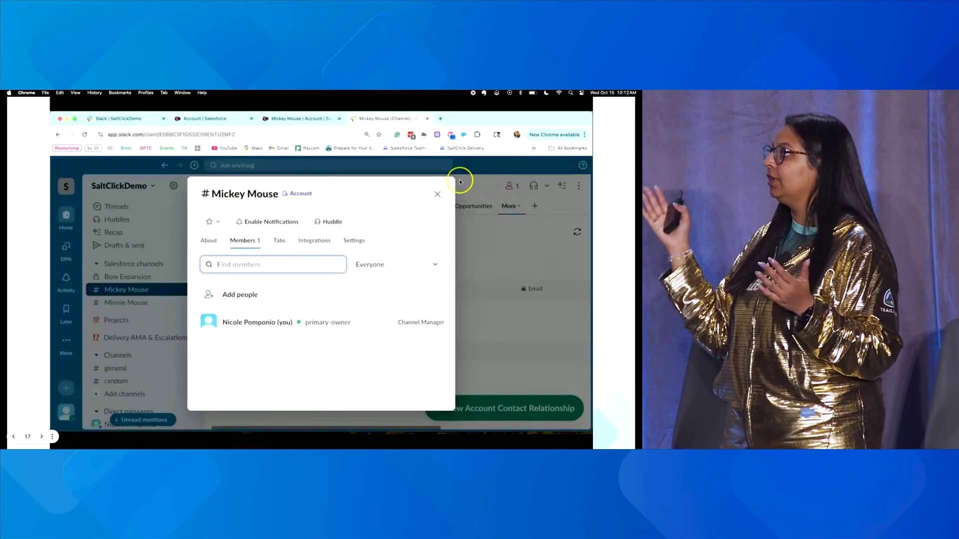
{"action": "left_click", "coordinate": [437, 194]}
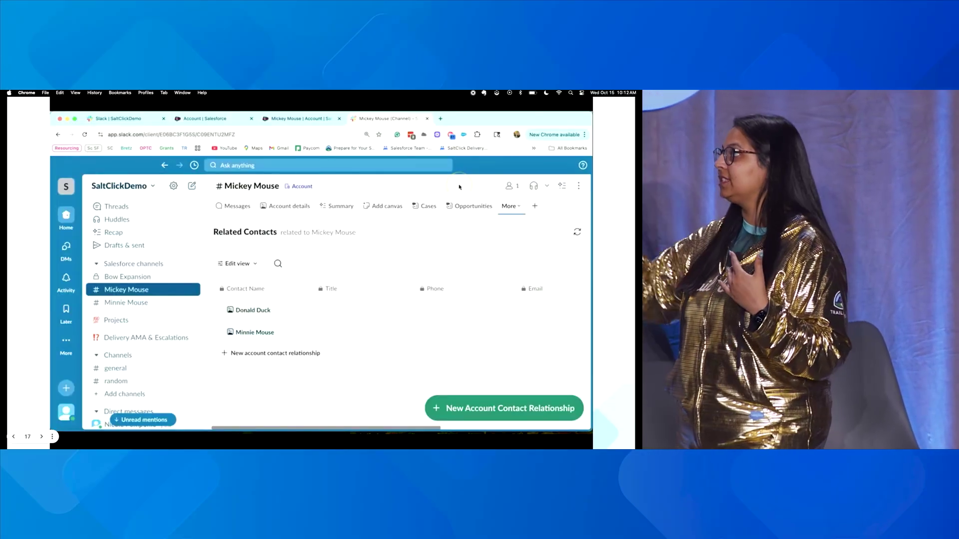
{"action": "left_click", "coordinate": [470, 206]}
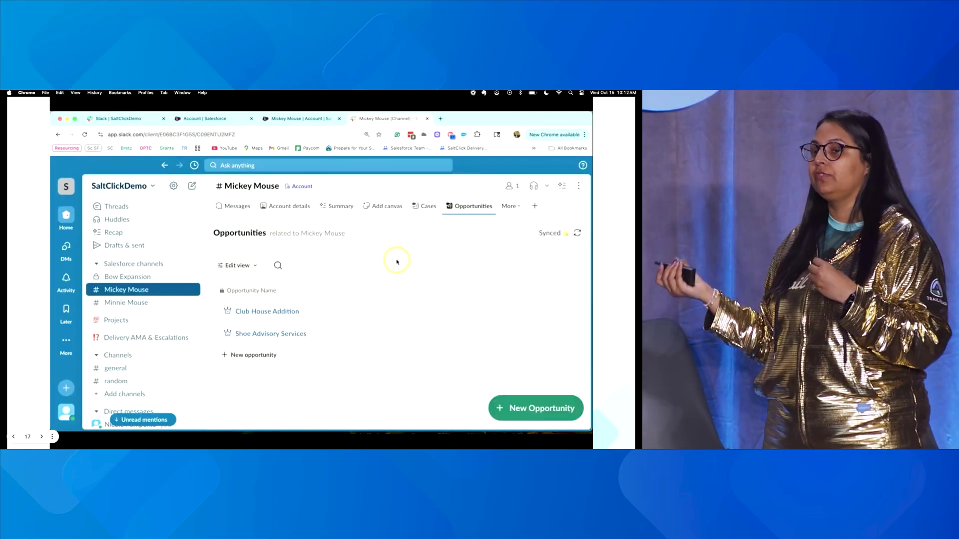
Step: Review the Club House Addition opportunity's details and shared conversations, then close it
{"action": "left_click", "coordinate": [267, 311]}
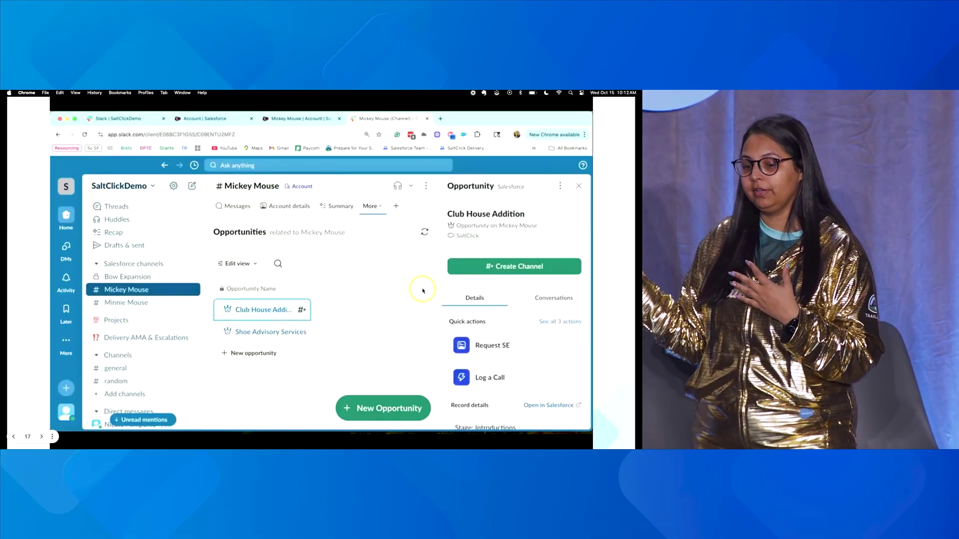
{"action": "scroll", "coordinate": [452, 320], "scroll_direction": "down", "scroll_amount": 2}
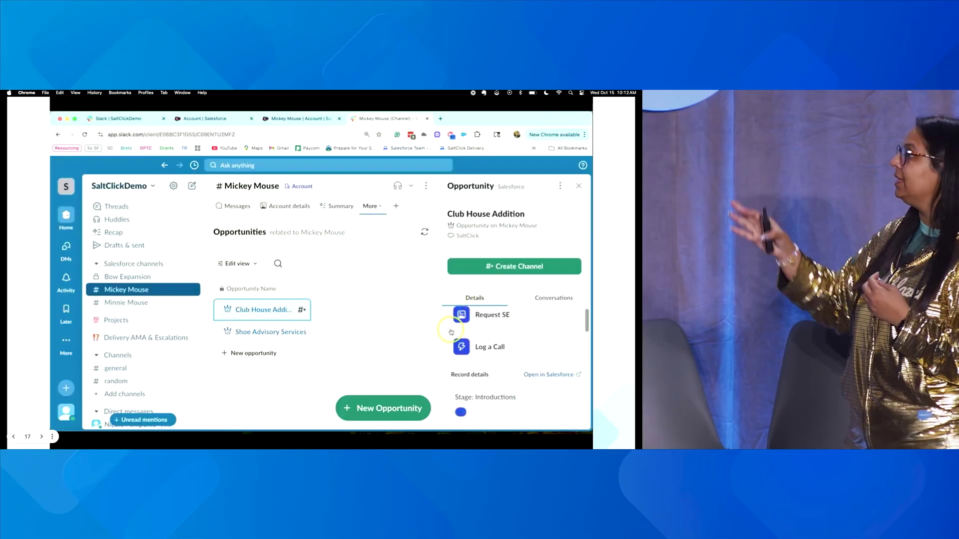
{"action": "scroll", "coordinate": [449, 344], "scroll_direction": "down", "scroll_amount": 6}
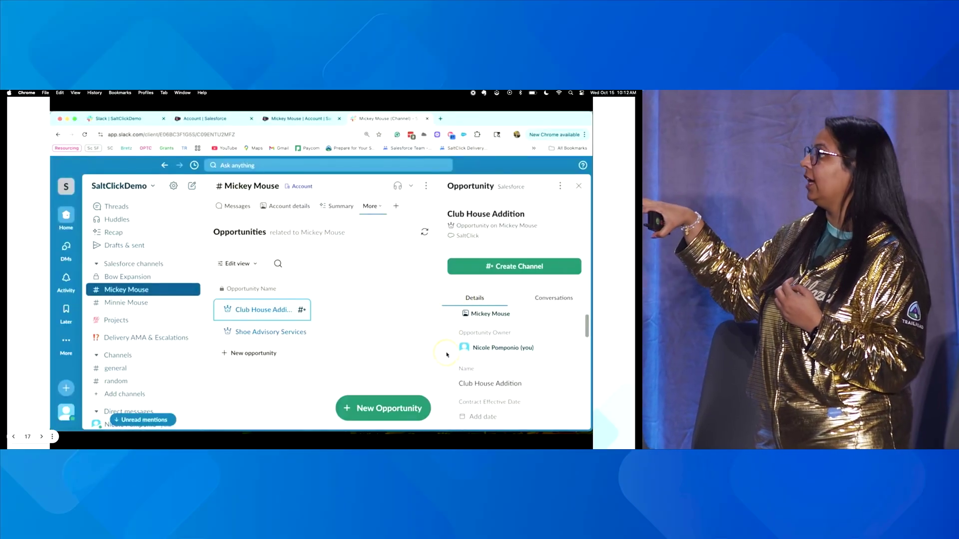
{"action": "scroll", "coordinate": [447, 355], "scroll_direction": "down", "scroll_amount": 5}
{"action": "scroll", "coordinate": [447, 355], "scroll_direction": "down", "scroll_amount": 5}
{"action": "scroll", "coordinate": [587, 354], "scroll_direction": "down", "scroll_amount": 5}
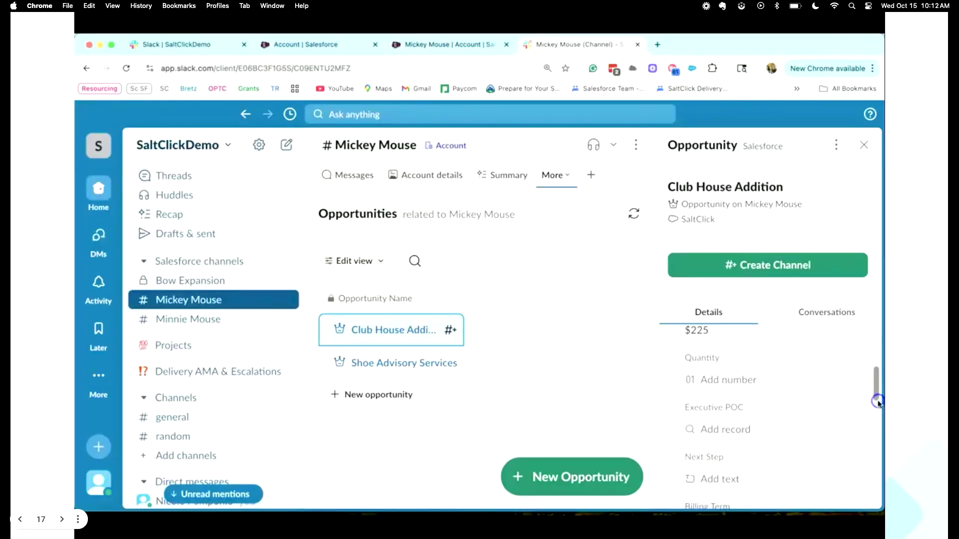
{"action": "left_click", "coordinate": [832, 314]}
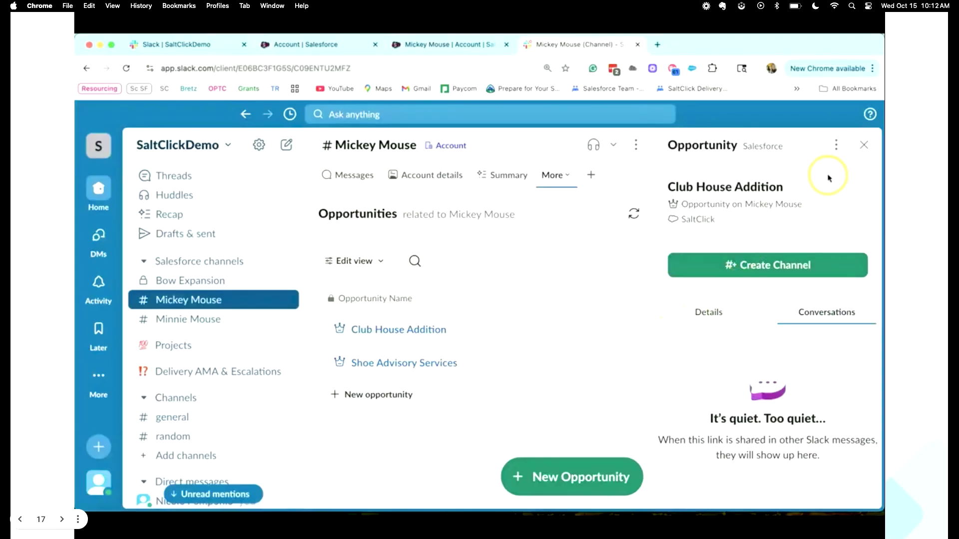
{"action": "left_click", "coordinate": [863, 147]}
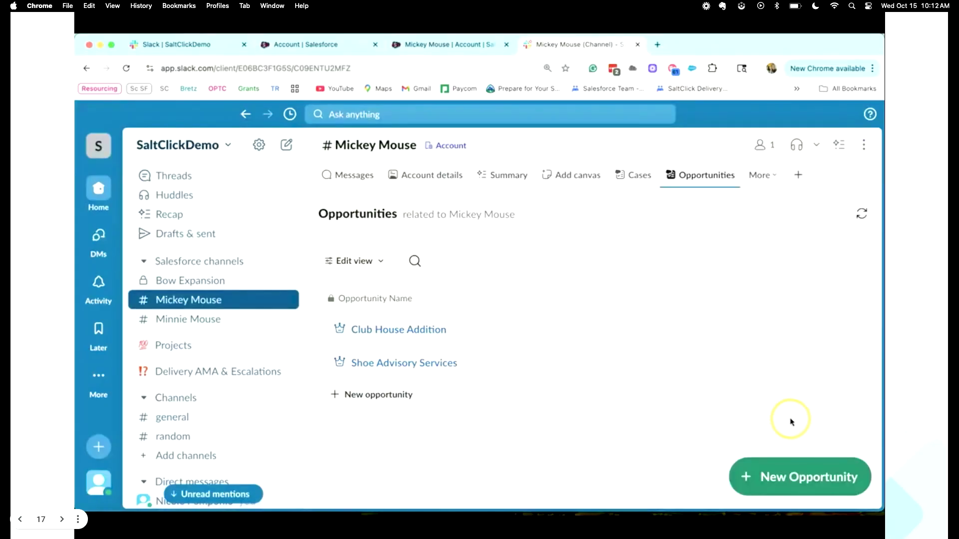
Step: Start a new opportunity named 'Even larger addition' with Opportunity Type New Client
{"action": "left_click", "coordinate": [804, 476]}
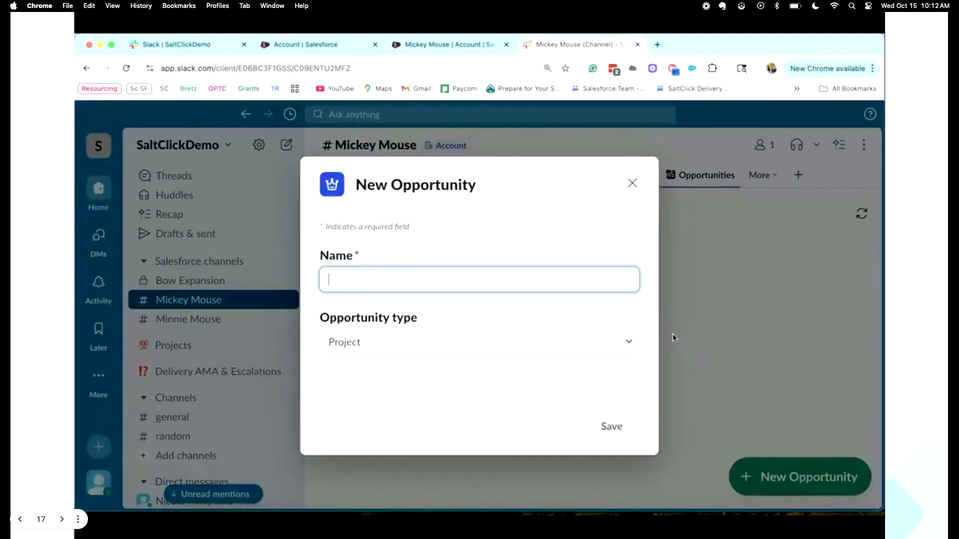
{"action": "type", "text": "Even larger"}
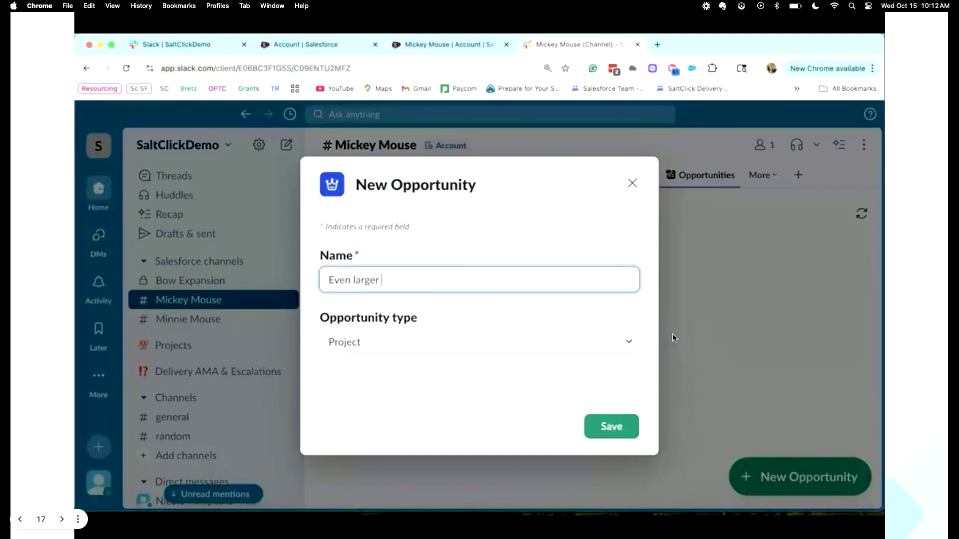
{"action": "type", "text": " addition"}
{"action": "scroll", "coordinate": [604, 349], "scroll_direction": "down", "scroll_amount": 5}
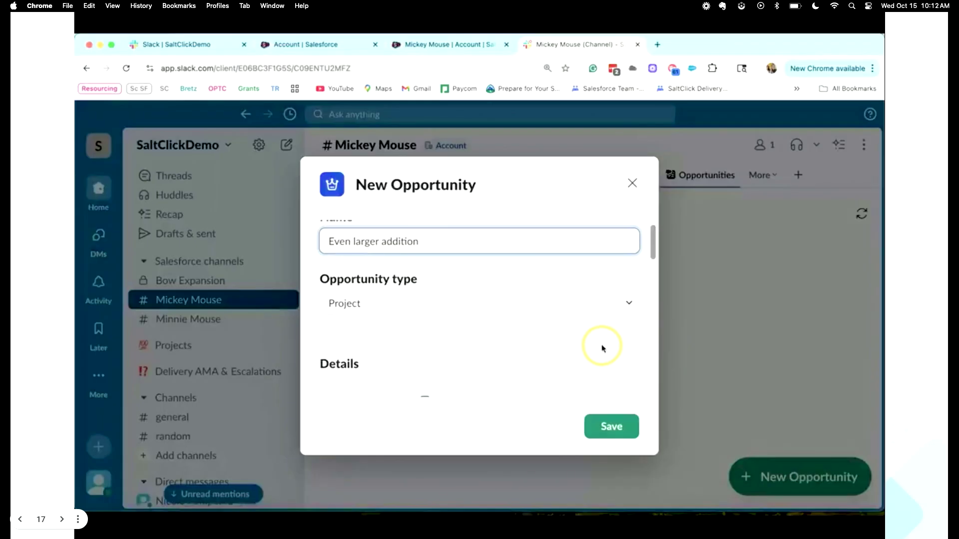
{"action": "scroll", "coordinate": [603, 348], "scroll_direction": "down", "scroll_amount": 3}
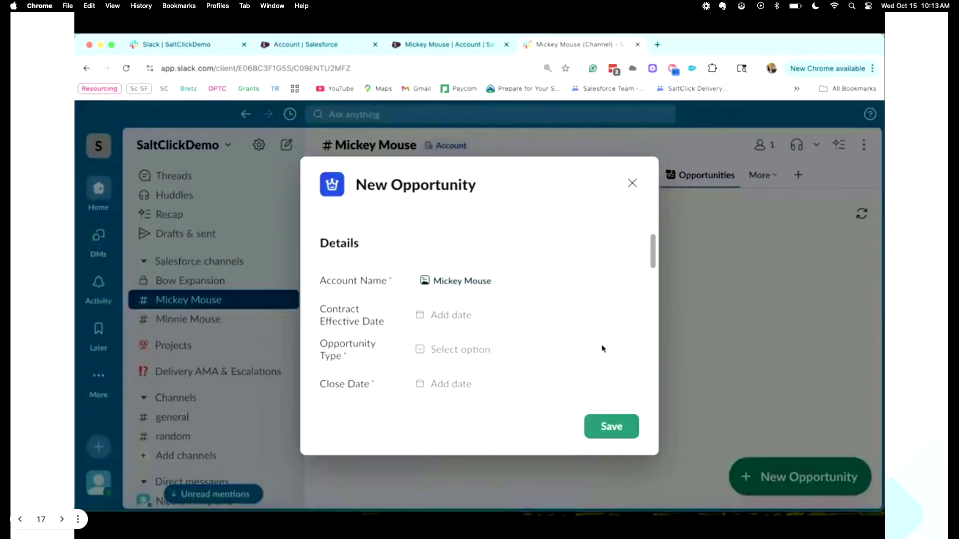
{"action": "left_click", "coordinate": [550, 331]}
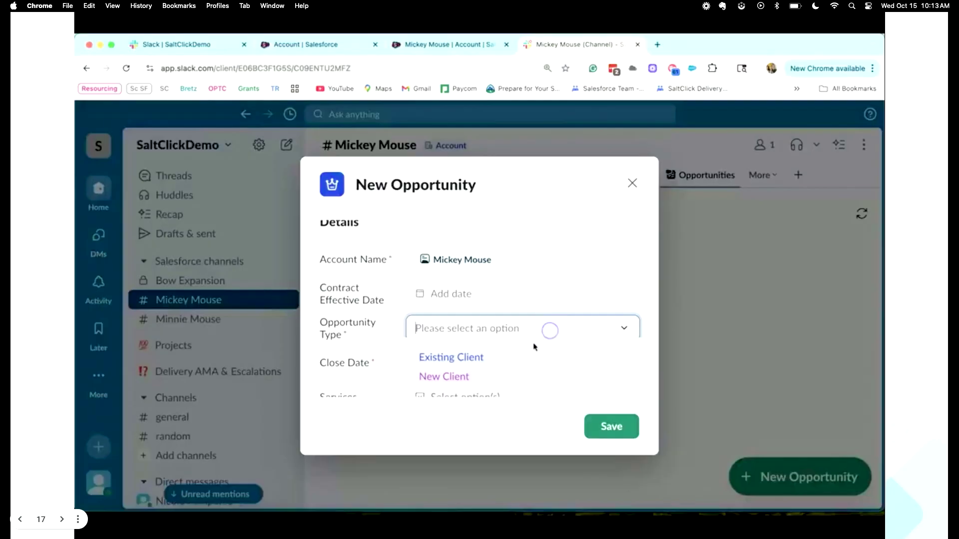
{"action": "left_click", "coordinate": [509, 374]}
Step: Set Close Date to Sep 26, 2025 and Stage to Introductions, then save the opportunity
{"action": "scroll", "coordinate": [610, 343], "scroll_direction": "down", "scroll_amount": 2}
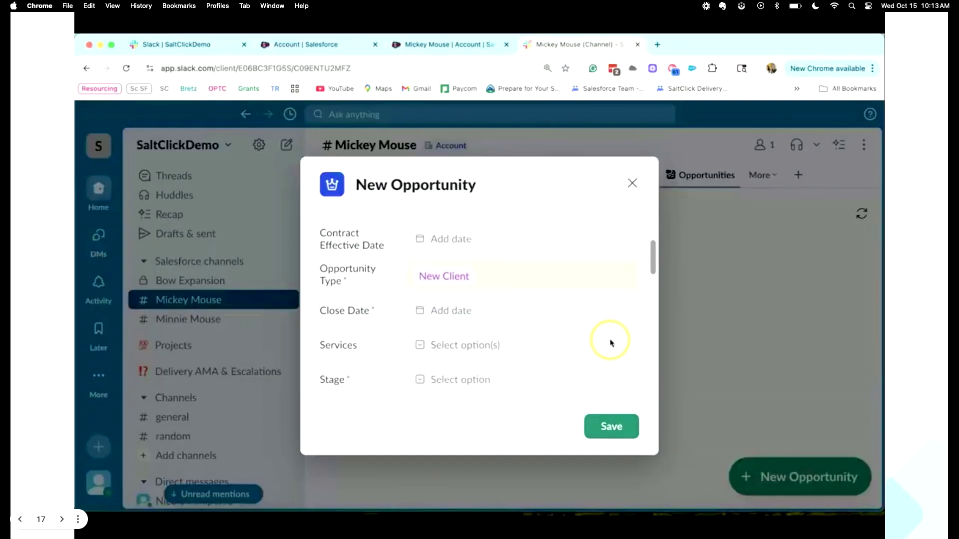
{"action": "left_click", "coordinate": [539, 313]}
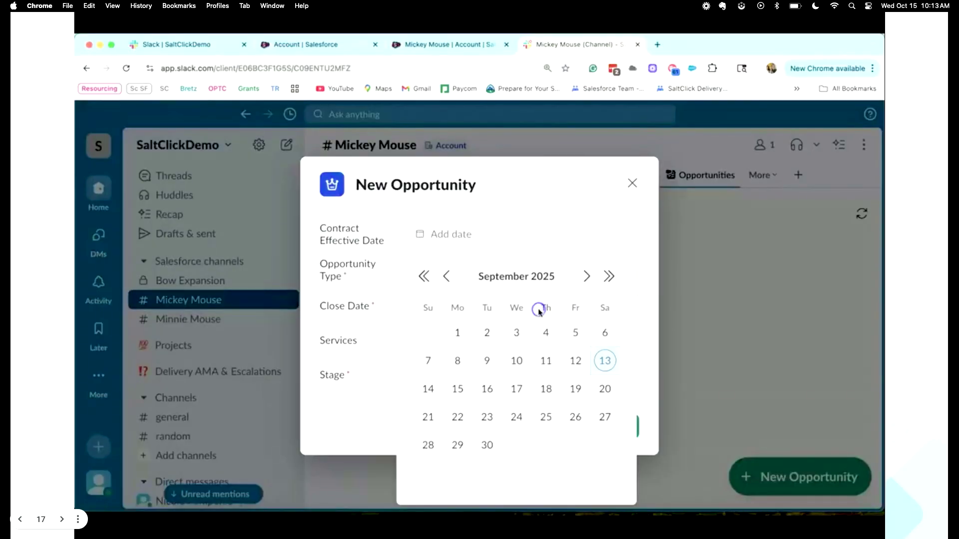
{"action": "left_click", "coordinate": [574, 413]}
{"action": "scroll", "coordinate": [616, 355], "scroll_direction": "down", "scroll_amount": 3}
{"action": "left_click", "coordinate": [522, 315]}
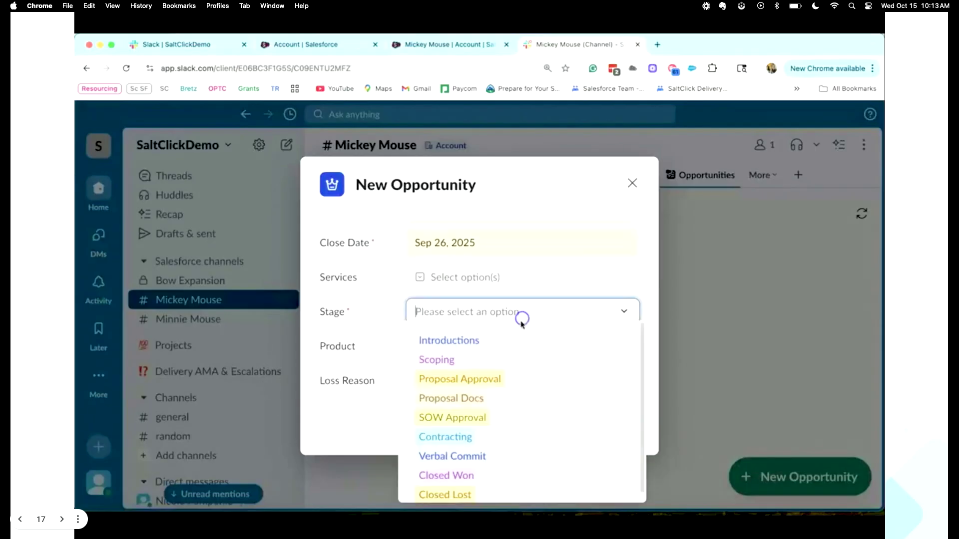
{"action": "left_click", "coordinate": [510, 339]}
{"action": "scroll", "coordinate": [636, 350], "scroll_direction": "down", "scroll_amount": 2}
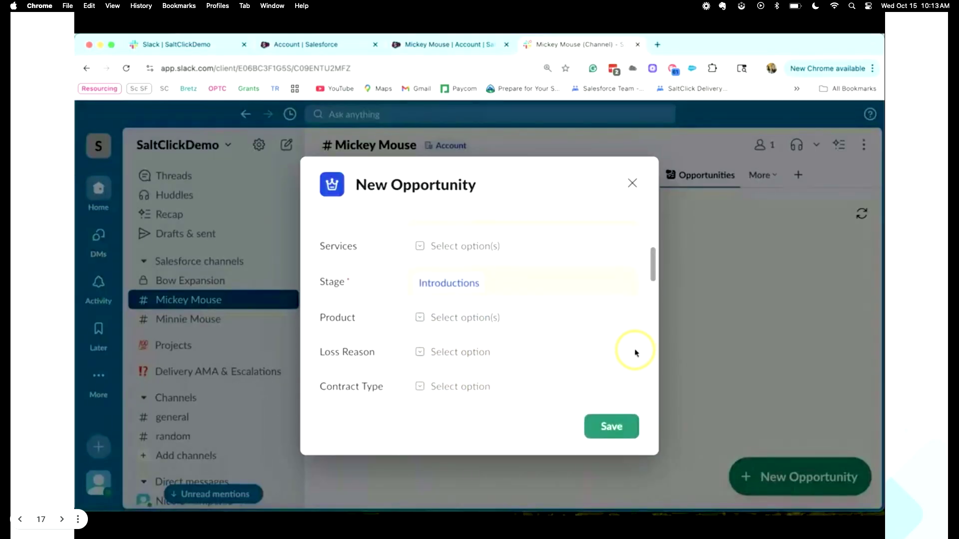
{"action": "left_click", "coordinate": [627, 426]}
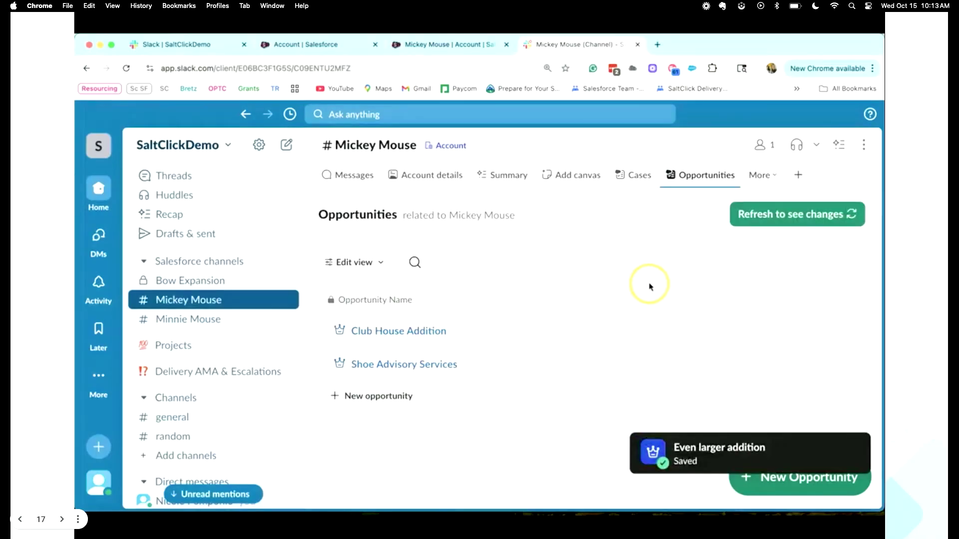
Step: Refresh the opportunity list, then create a brand-new channel for Club House Addition
{"action": "left_click", "coordinate": [765, 218]}
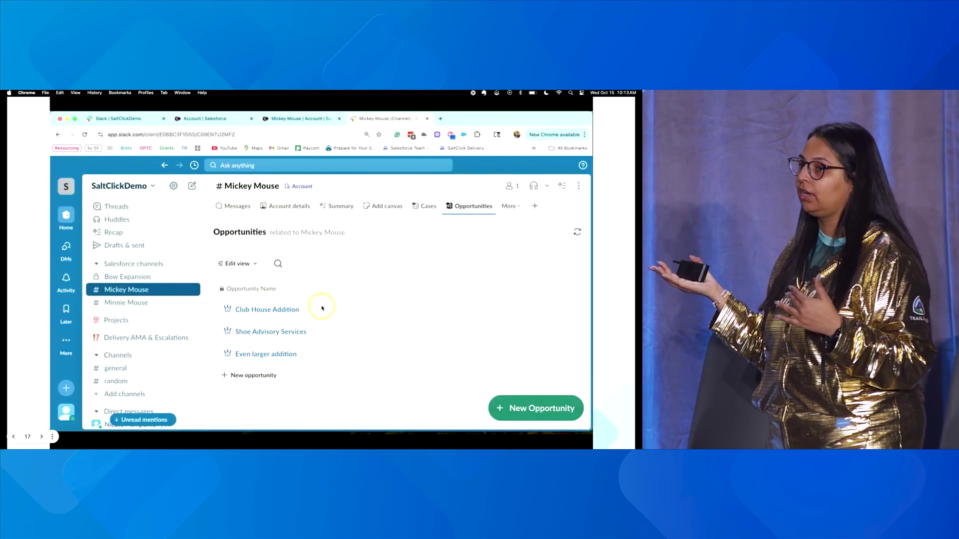
{"action": "left_click", "coordinate": [268, 310]}
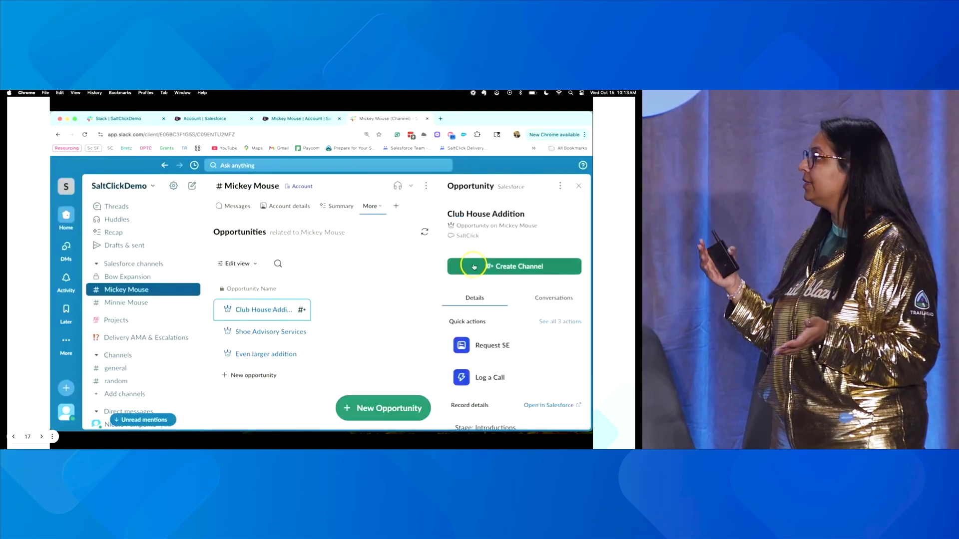
{"action": "left_click", "coordinate": [474, 266]}
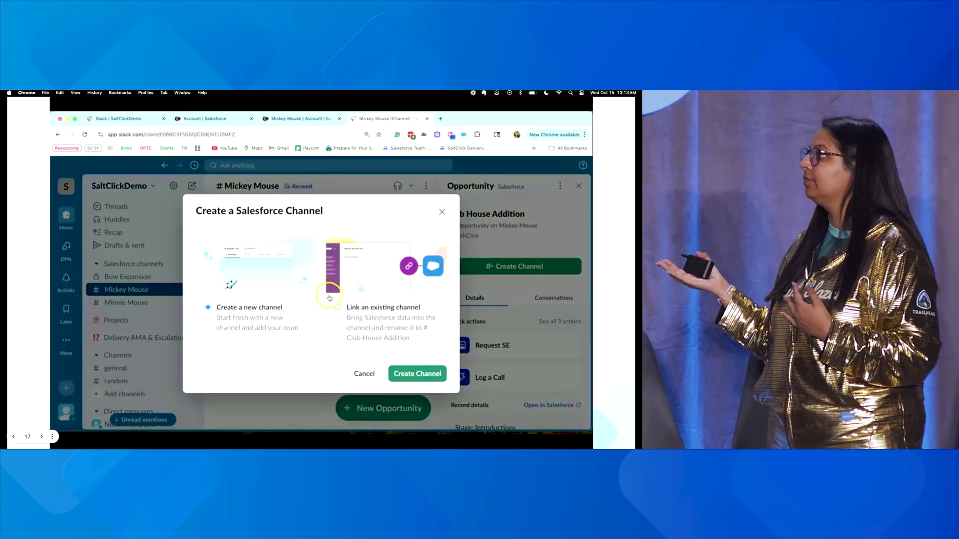
{"action": "left_click", "coordinate": [418, 374]}
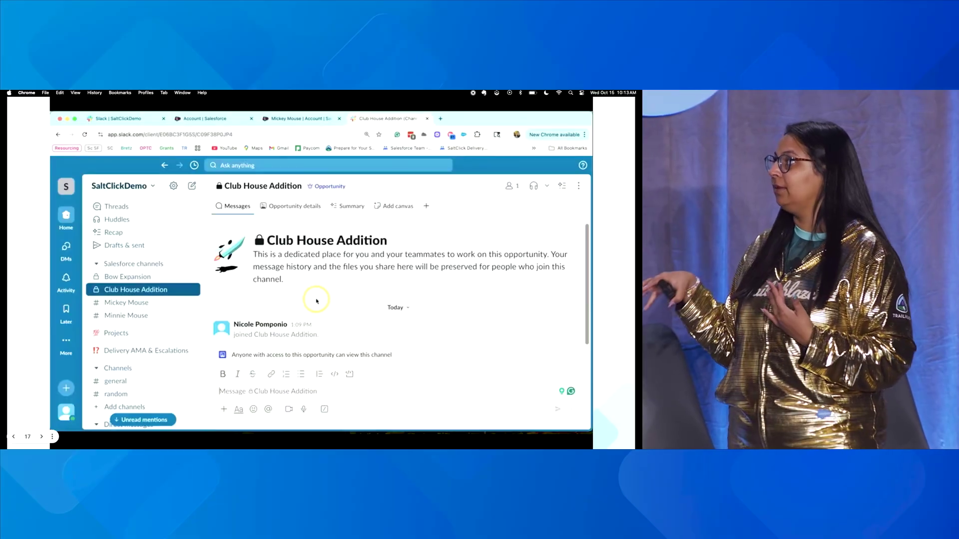
Step: Return to #Mickey Mouse, close the opportunity panel, and begin the message 'File for review'
{"action": "left_click", "coordinate": [159, 303]}
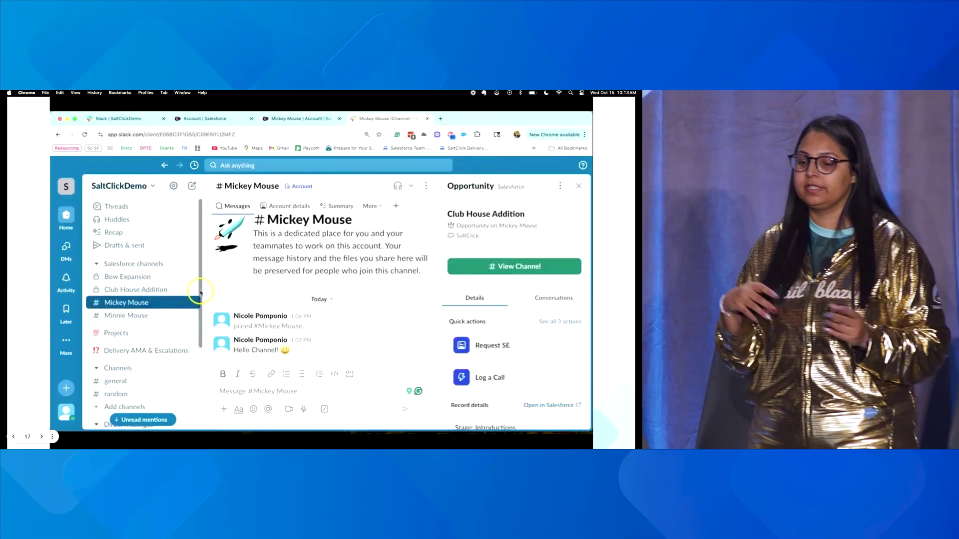
{"action": "left_click", "coordinate": [579, 189]}
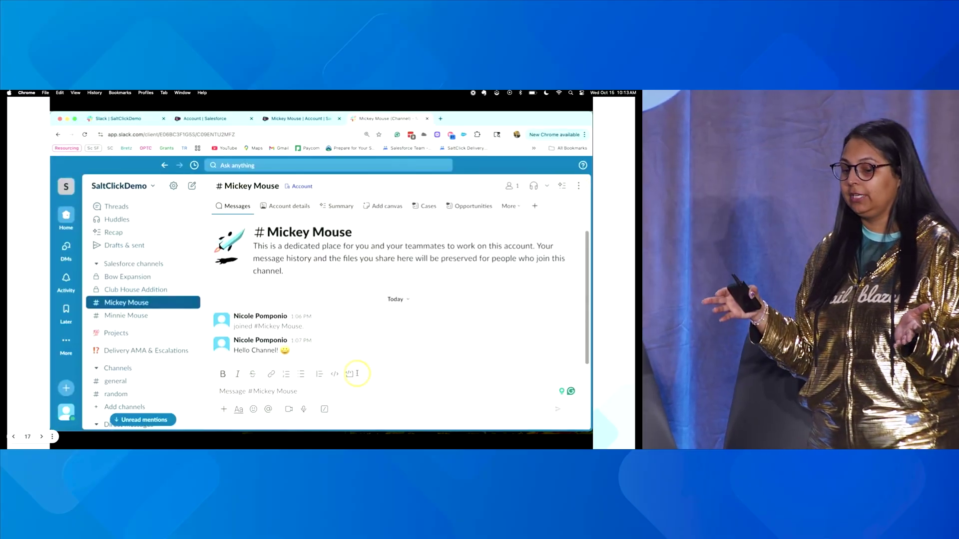
{"action": "left_click", "coordinate": [282, 392]}
{"action": "type", "text": "File for review"}
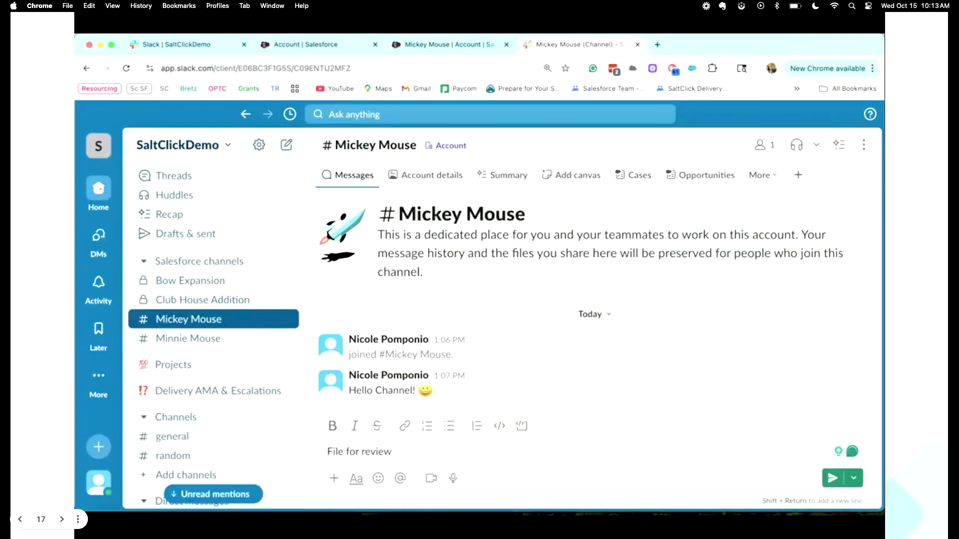
Step: Attach WE LOVE SLACK.docx and send it with the note, then return to Salesforce's Mickey Mouse account
{"action": "left_click_drag", "start_coordinate": [792, 505], "coordinate": [621, 462]}
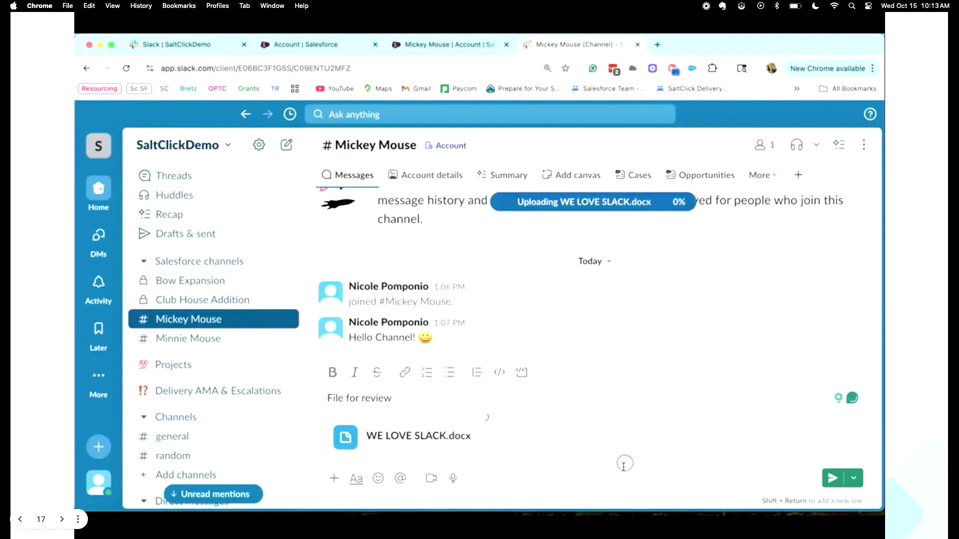
{"action": "left_click", "coordinate": [832, 478]}
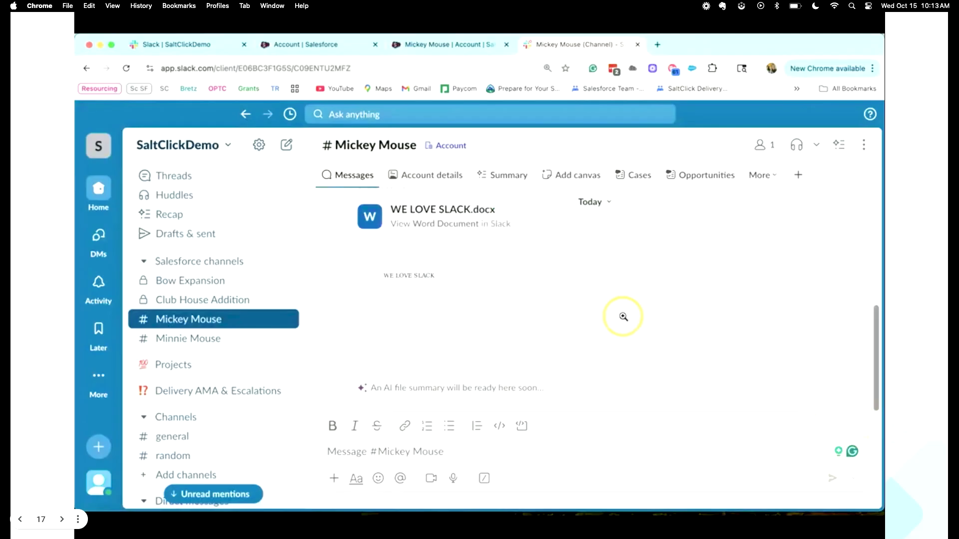
{"action": "mouse_move", "coordinate": [507, 233]}
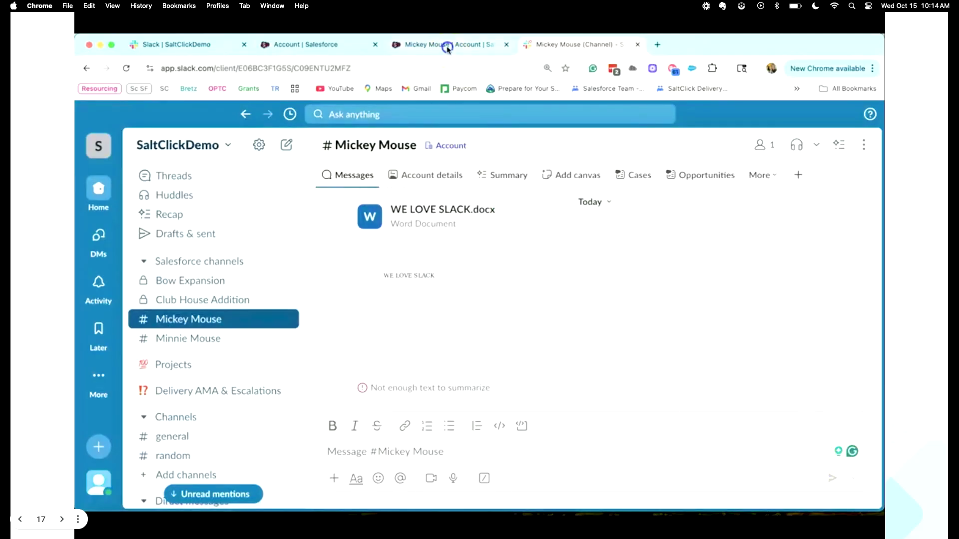
{"action": "left_click", "coordinate": [447, 45]}
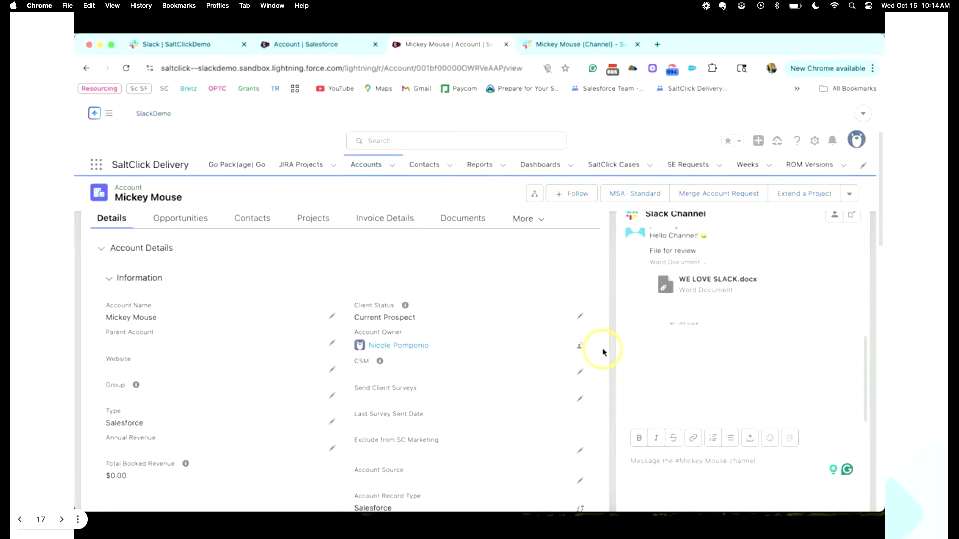
Step: Download WE LOVE SLACK.docx from the Slack panel and show the account's Opportunities
{"action": "left_click", "coordinate": [677, 353]}
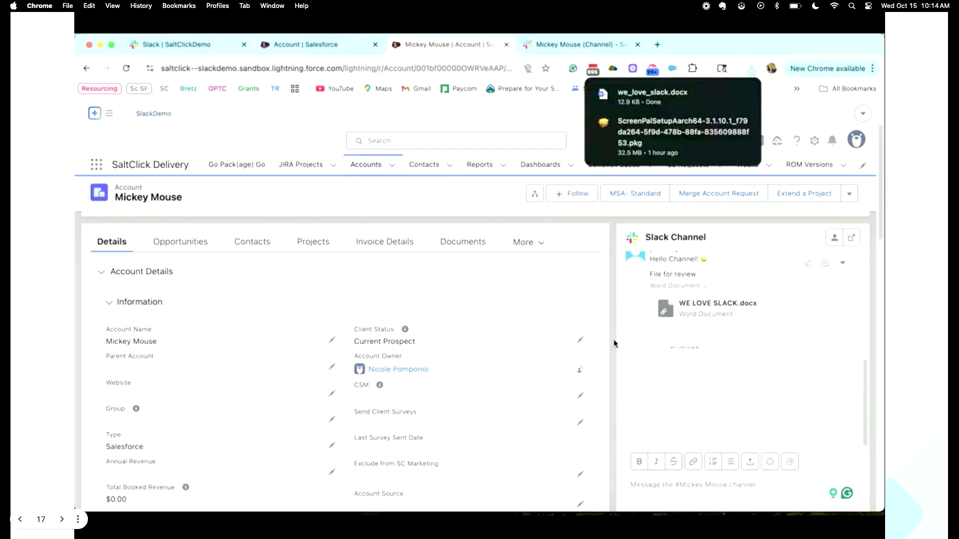
{"action": "left_click", "coordinate": [183, 279]}
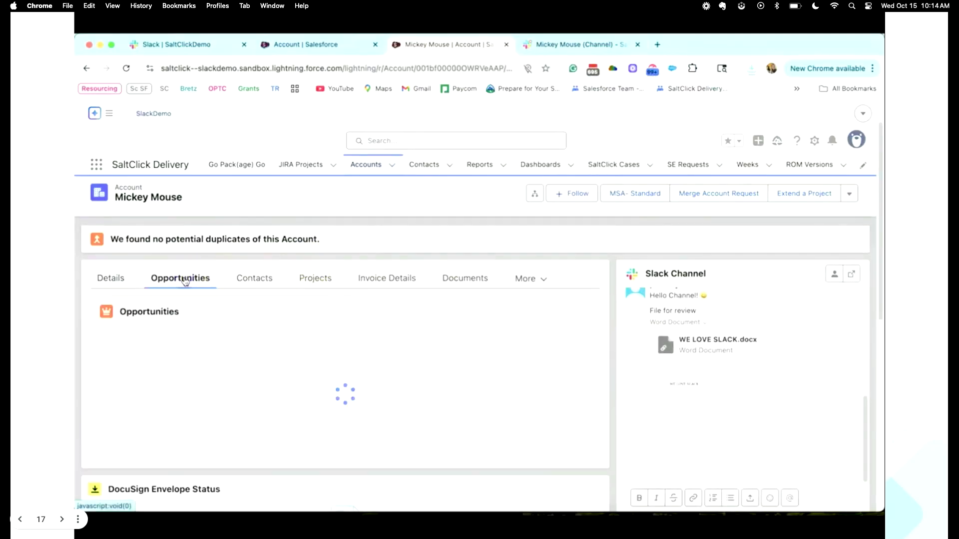